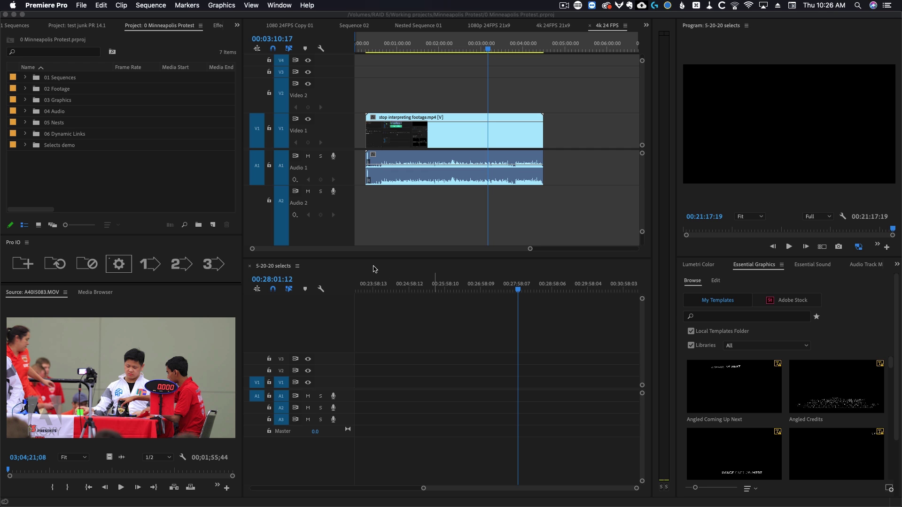
Select the nine 59.94 fps clips in the Selects demo bin and set their speed to 100%.
left_click(24, 145)
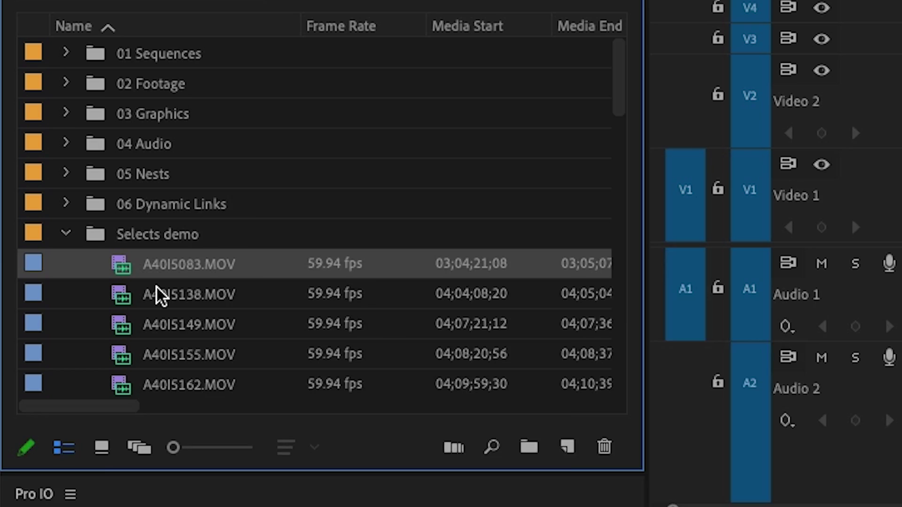
scroll(156, 287, "down", 3)
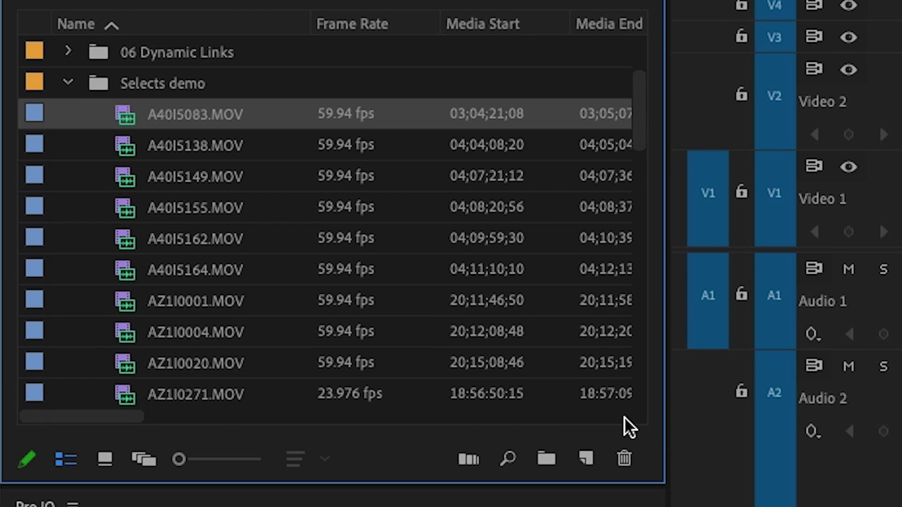
left_click(121, 363, "shift")
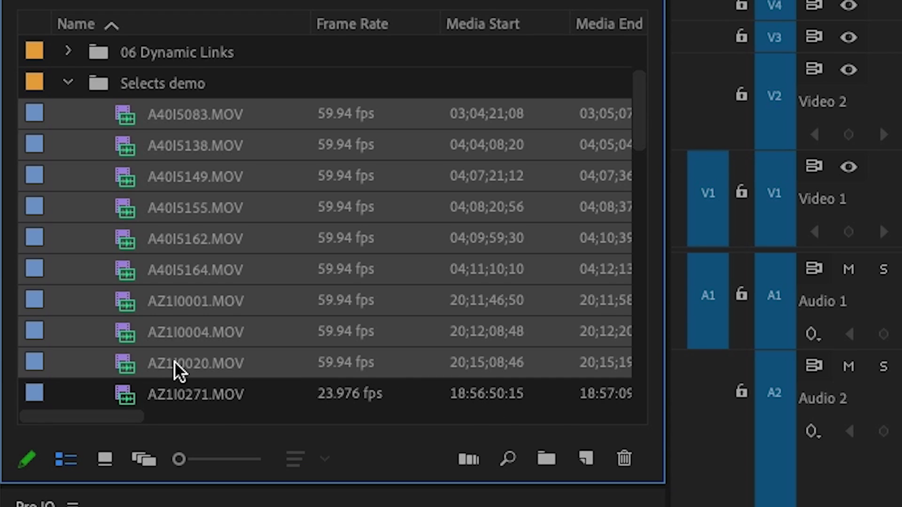
right_click(127, 371)
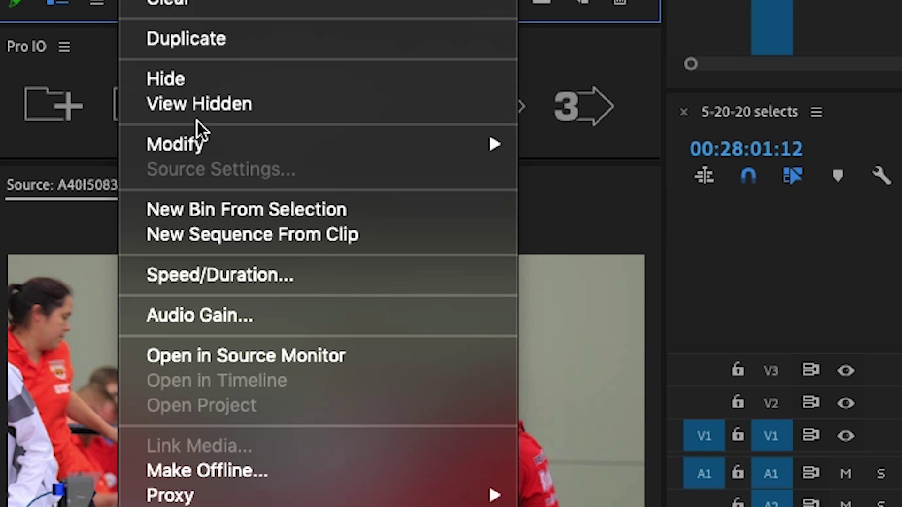
mouse_move(197, 141)
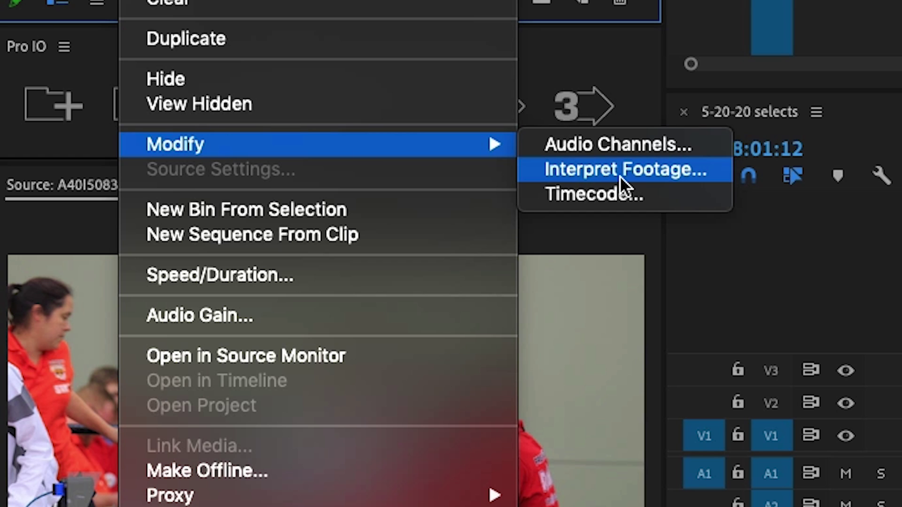
left_click(254, 280)
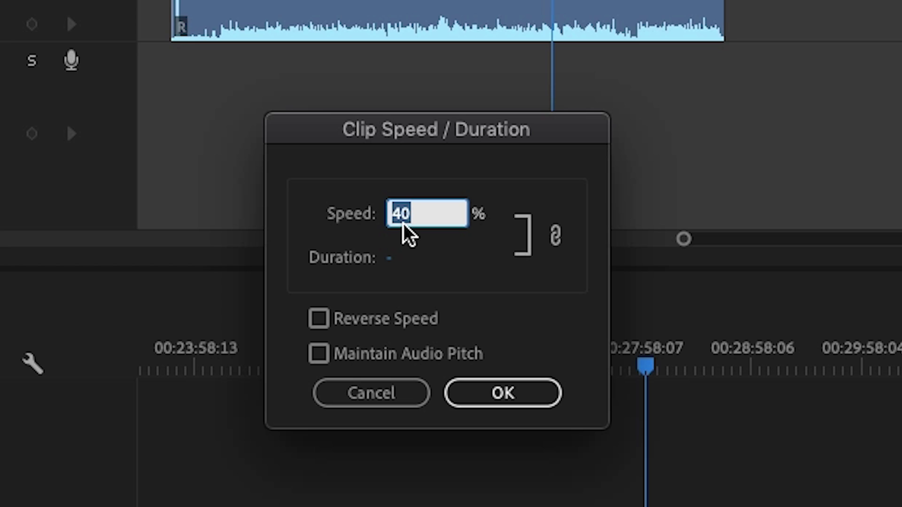
type("100")
key("Return")
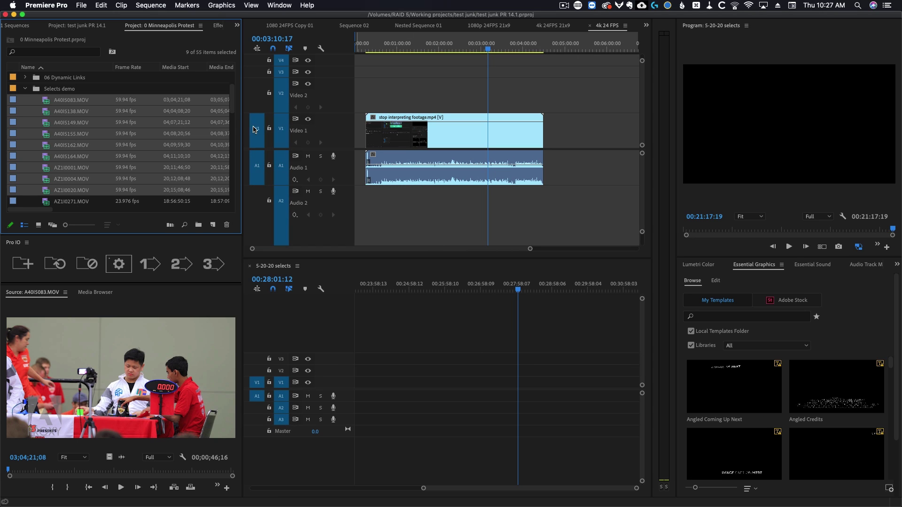
Change the selected clips' speed to 40%.
right_click(46, 101)
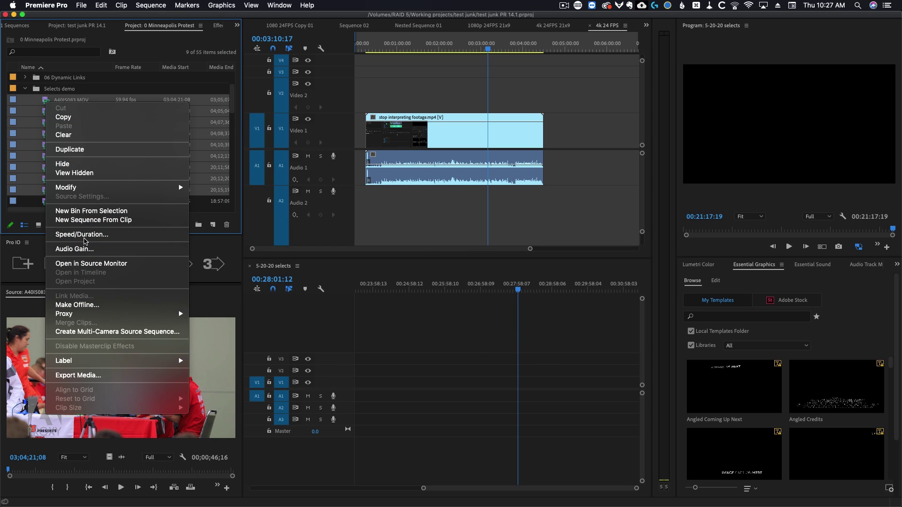
left_click(85, 241)
type("40")
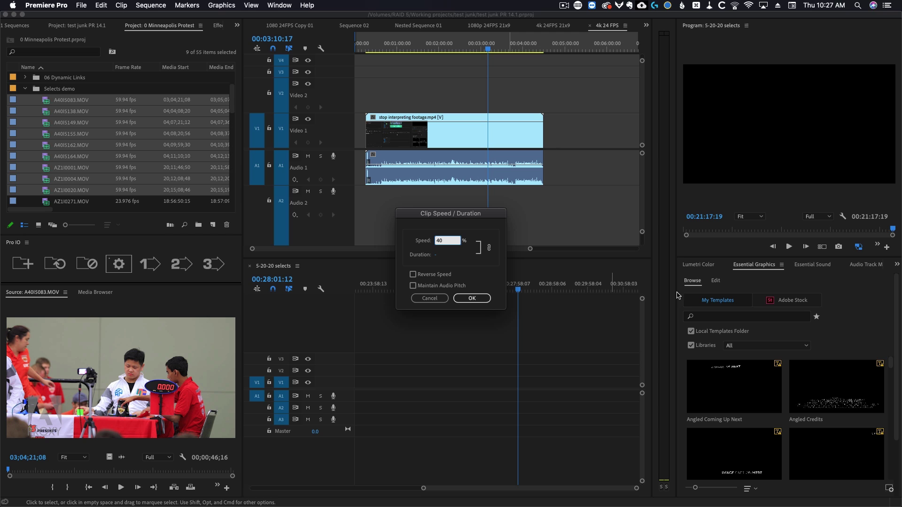
key("Return")
Drag A40I5083.MOV into the 5-20-20 selects timeline and play it back as slow motion.
left_click(43, 78)
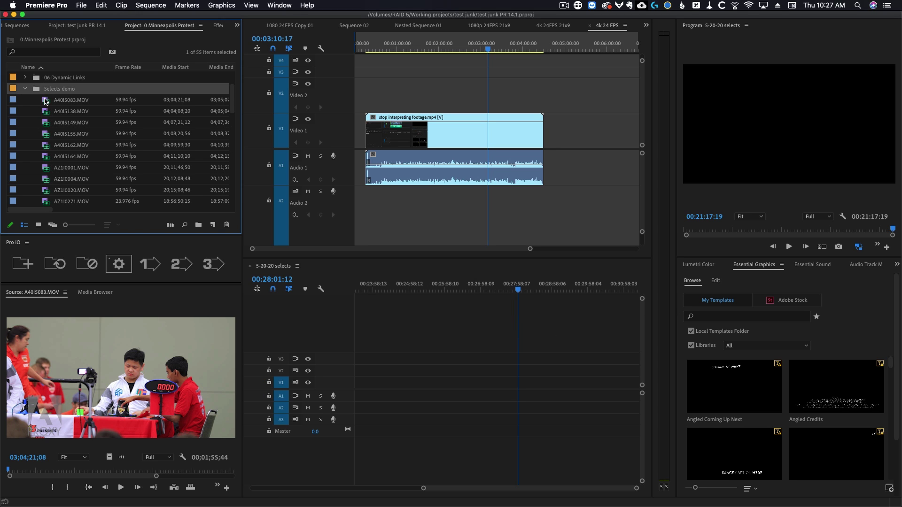
left_click_drag(47, 101, 369, 389)
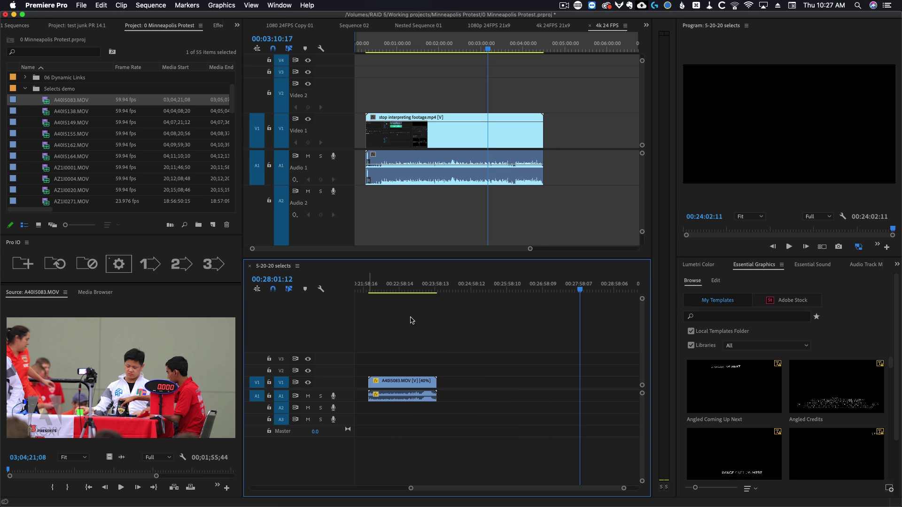
left_click(396, 288)
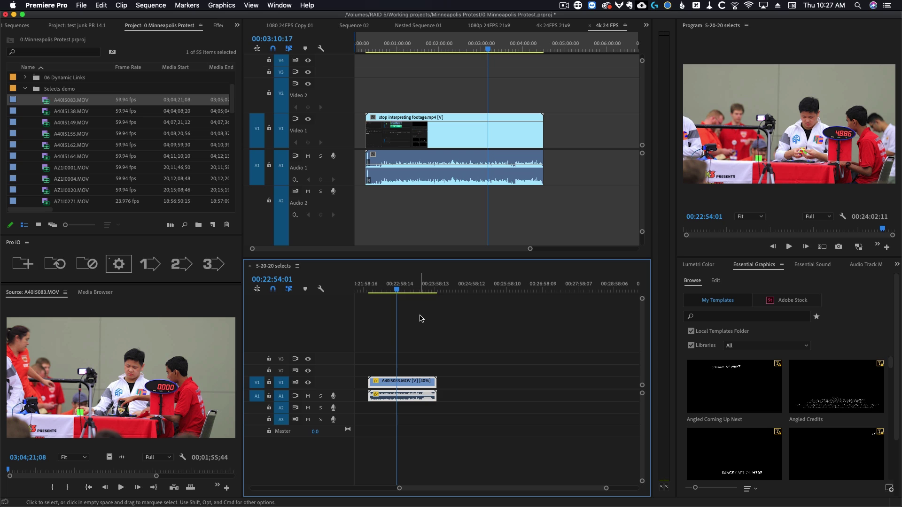
key("space")
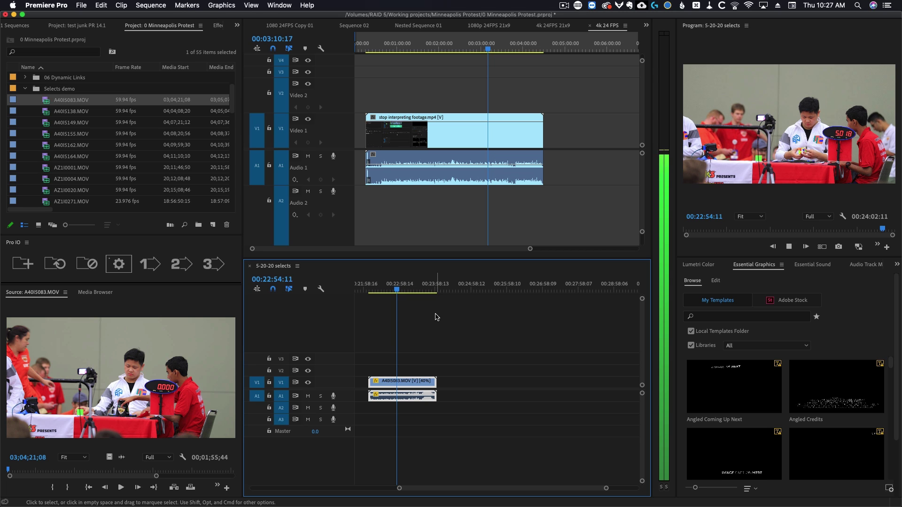
key("space")
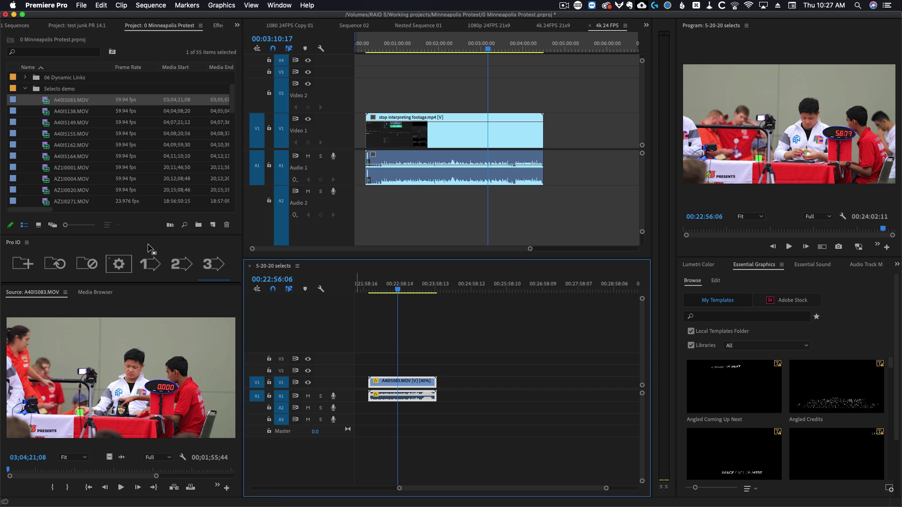
Start creating proxies for A40I5083.MOV, then cancel without making any.
right_click(47, 103)
mouse_move(91, 290)
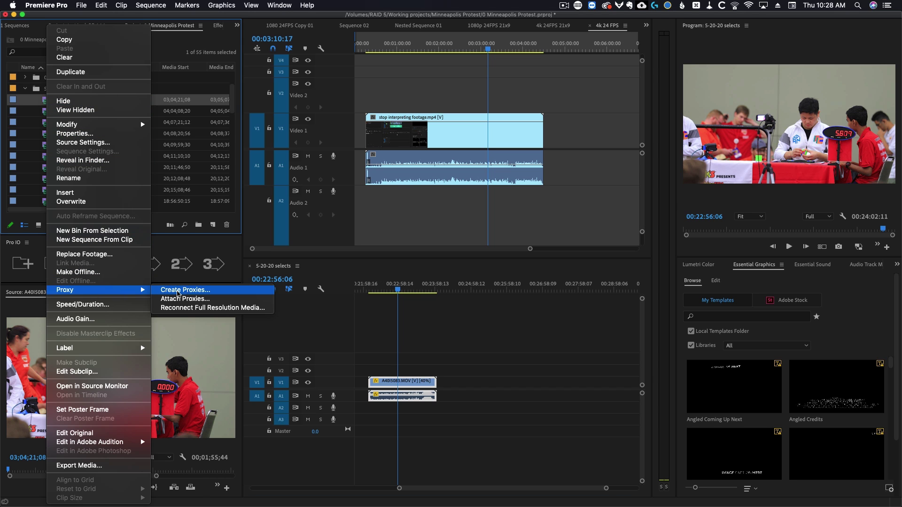
left_click(190, 290)
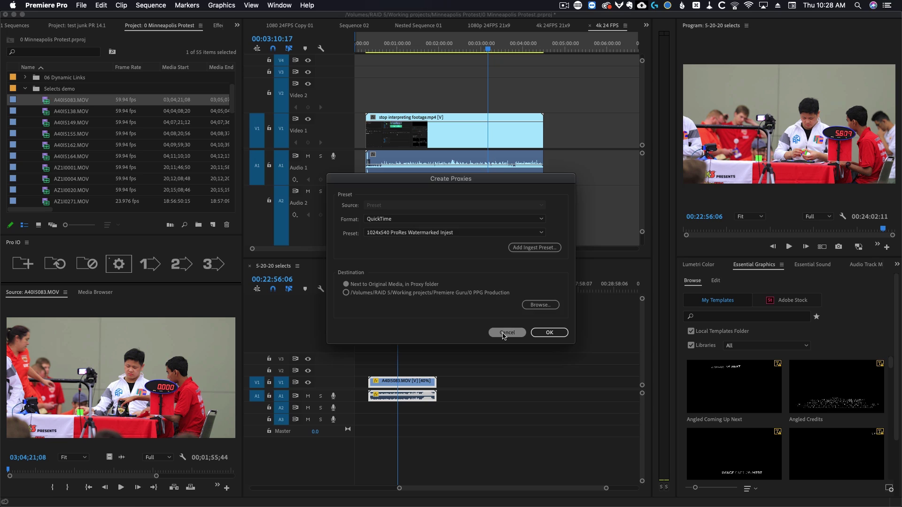
left_click(505, 332)
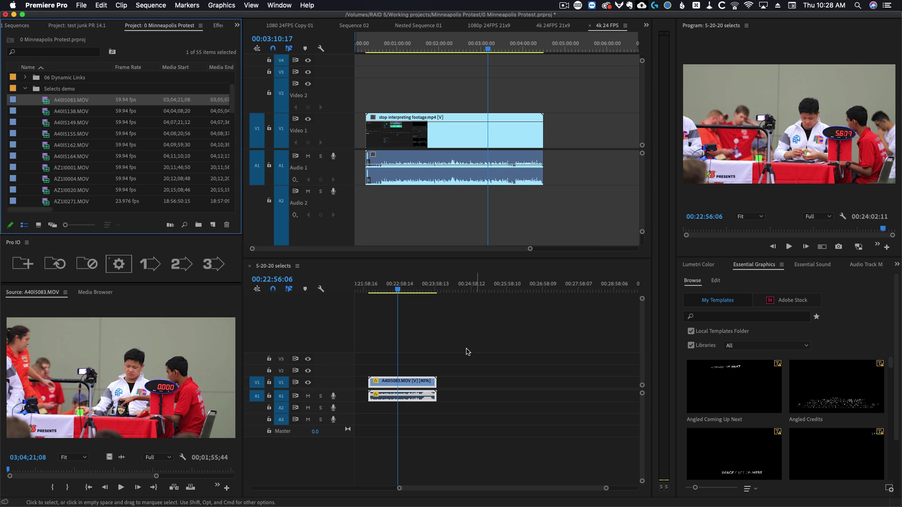
Select A40I5083.MOV in the 5-20-20 selects sequence and play it back.
left_click(414, 384)
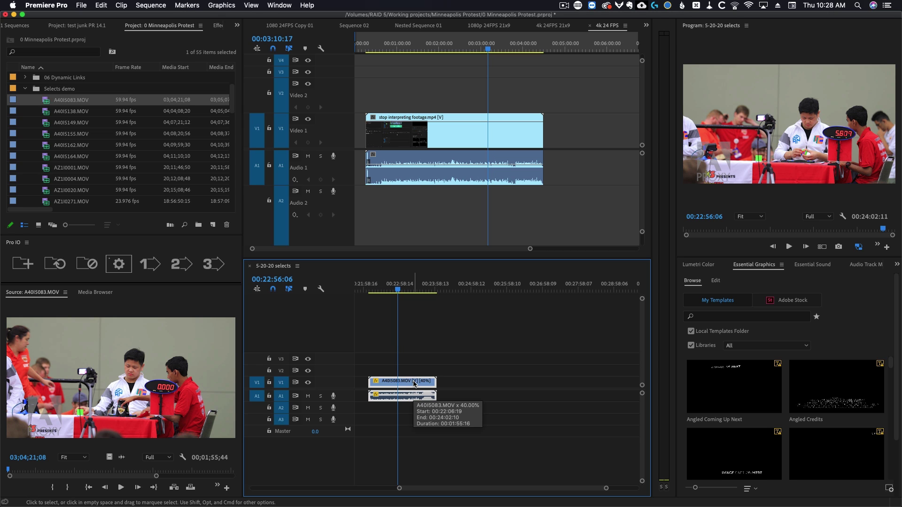
key("space")
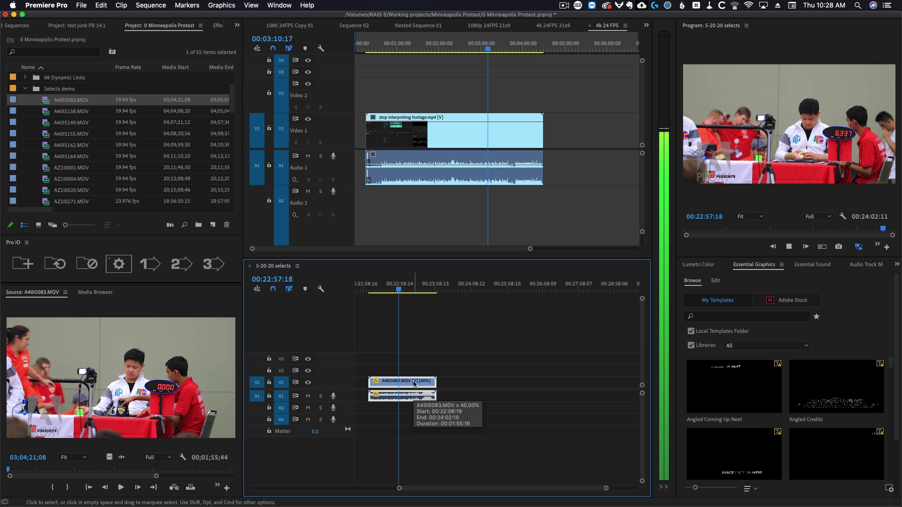
key("space")
Set the timeline clip A40I5083.MOV back to 100% speed.
key("cmd+r")
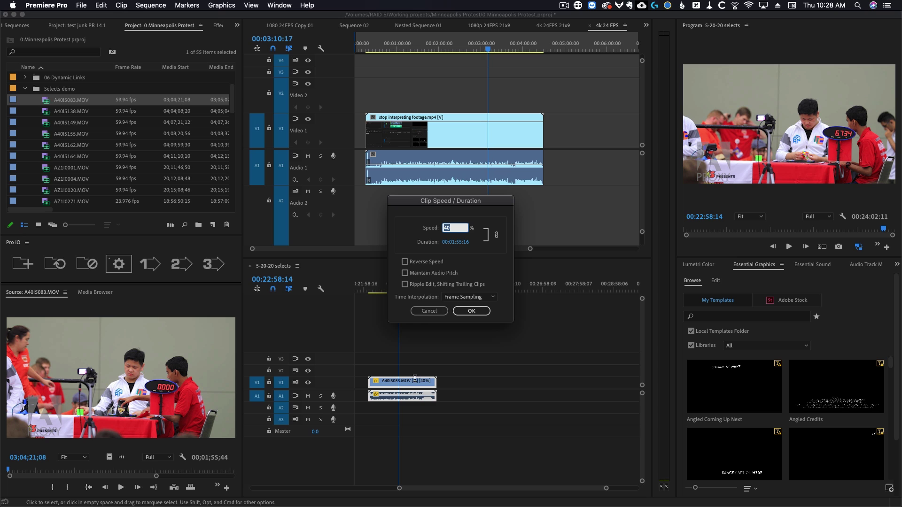
type("100")
key("Return")
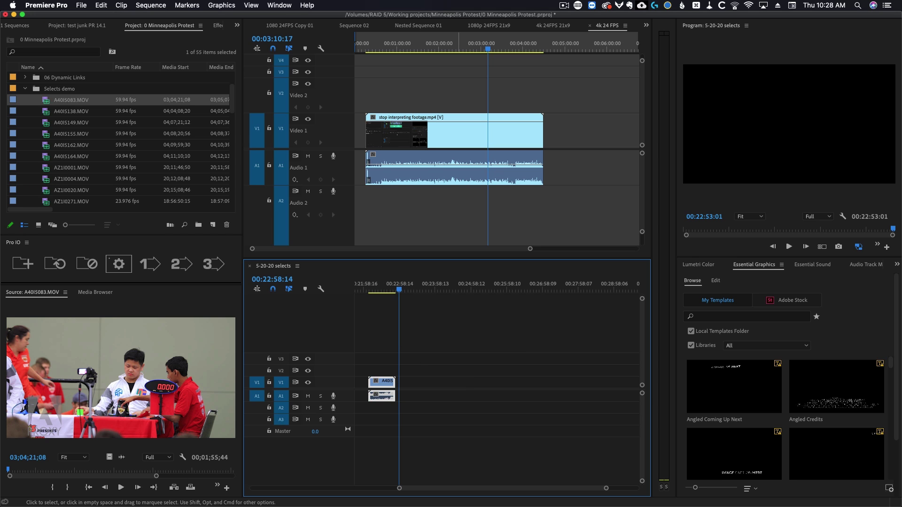
Preview the shortened clip from around 22:32 and again from 22:24:22.
left_click(384, 293)
key("space")
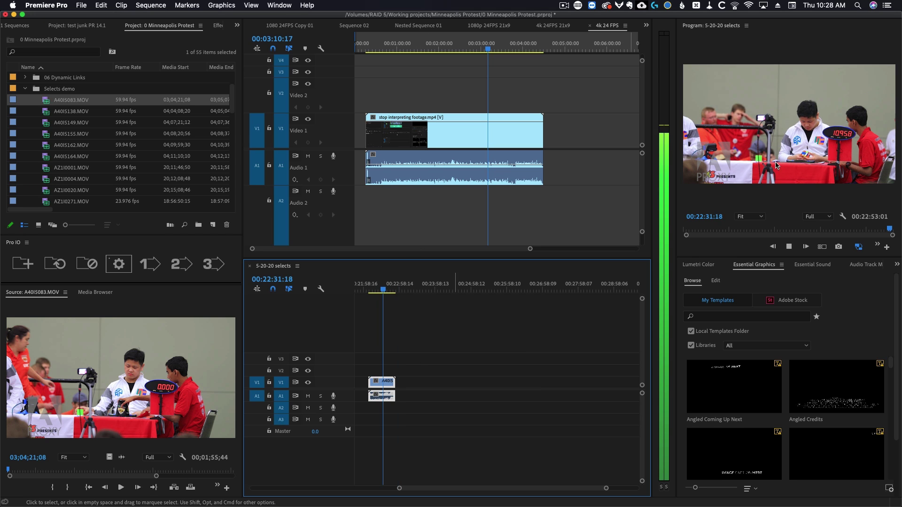
key("space")
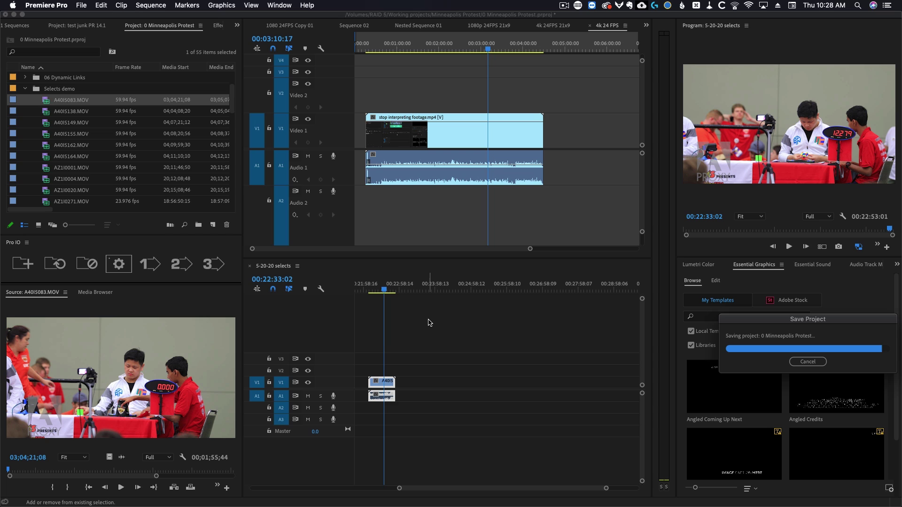
left_click(380, 292)
key("space")
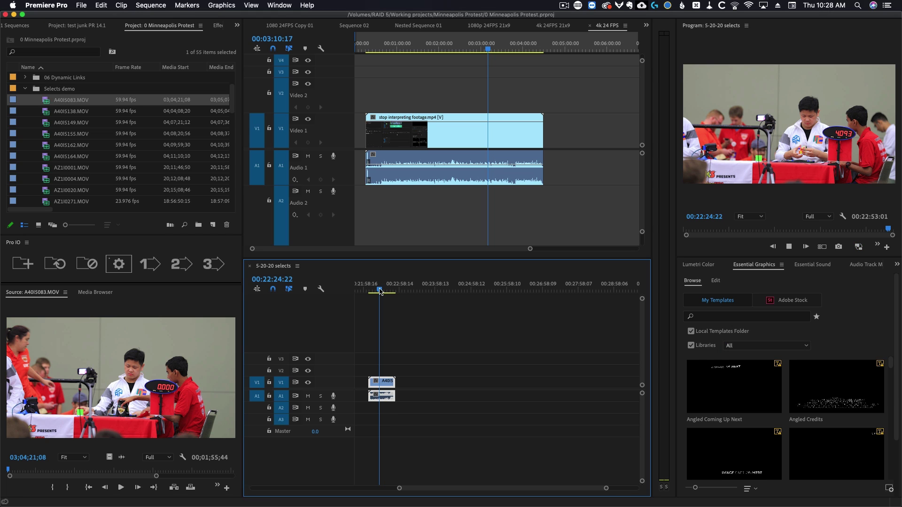
key("space")
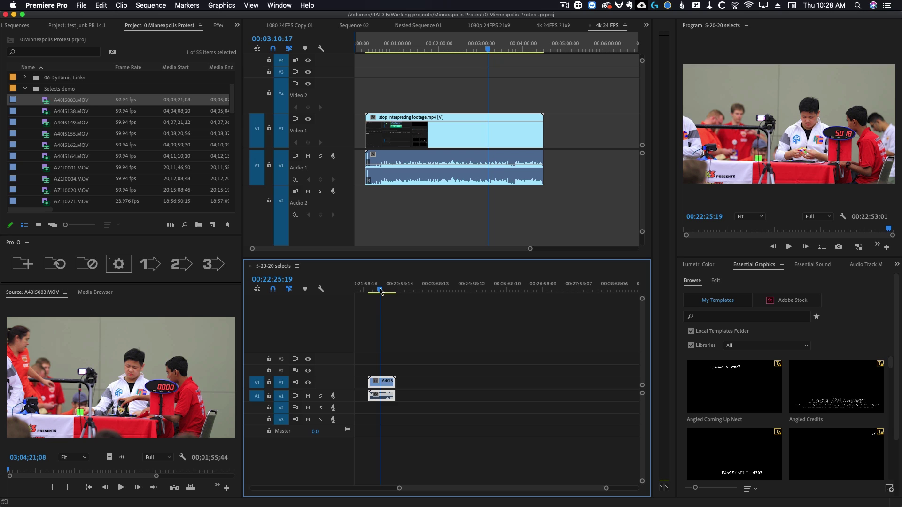
Return the timeline clip to 40% speed and enlarge the video track to show thumbnails.
key("super+r")
type("40")
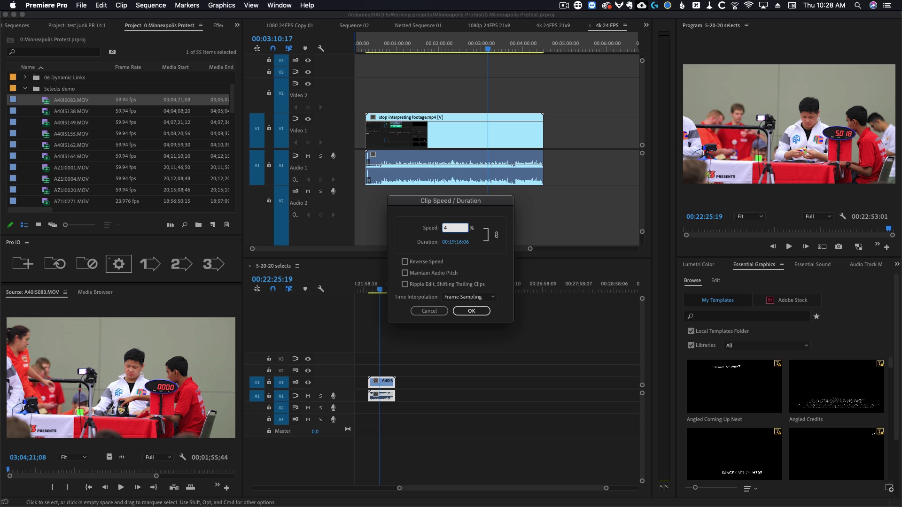
key("Return")
key("=")
key("super+=")
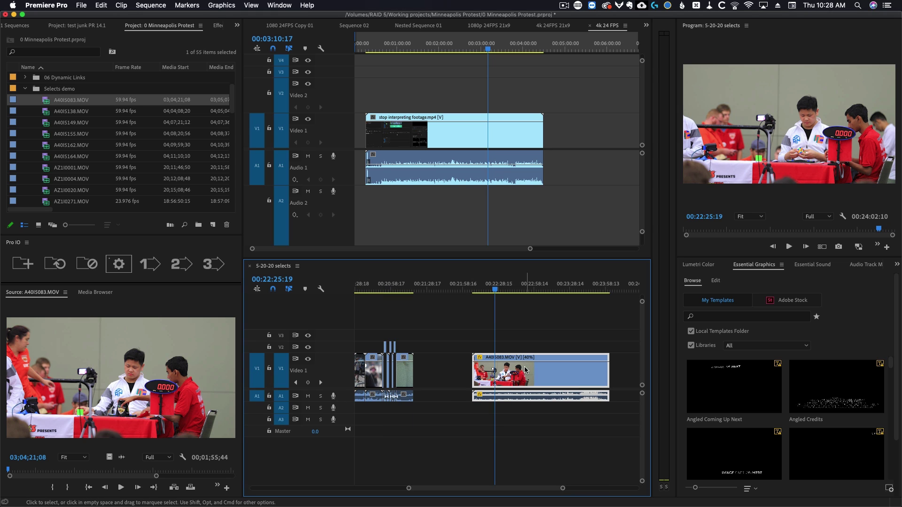
Show the clip's speed keyframe line and ramp its speed up partway through.
right_click(519, 374)
left_click(763, 497)
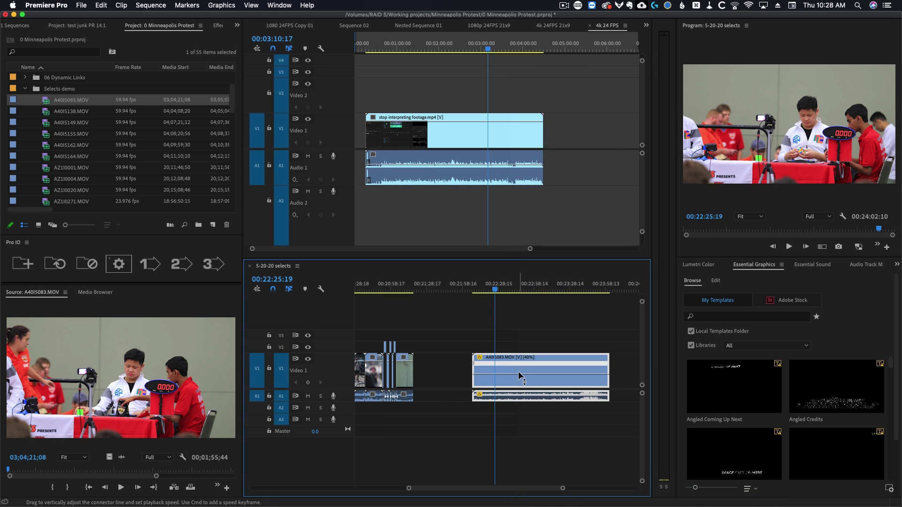
left_click_drag(552, 379, 533, 374)
Play through the speed ramp, then zoom out the timeline and collapse the Selects demo bin.
left_click(505, 291)
key("space")
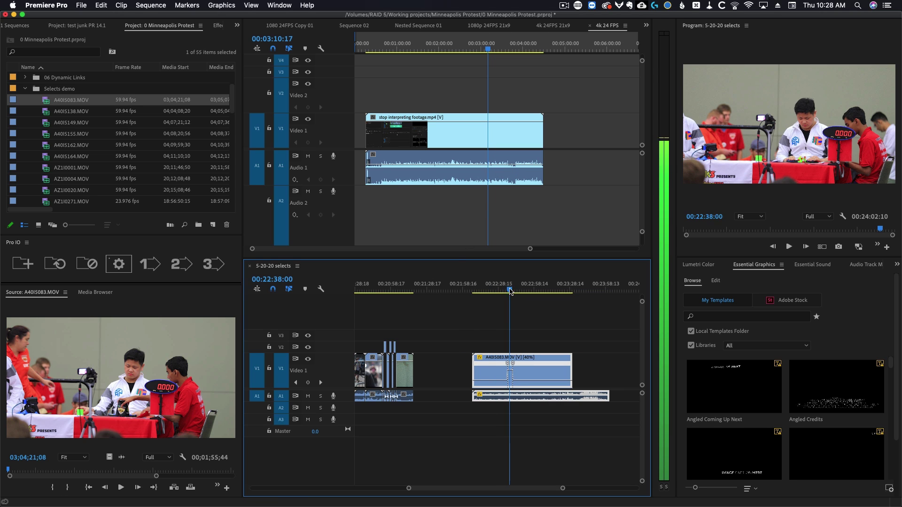
key("=")
key("=")
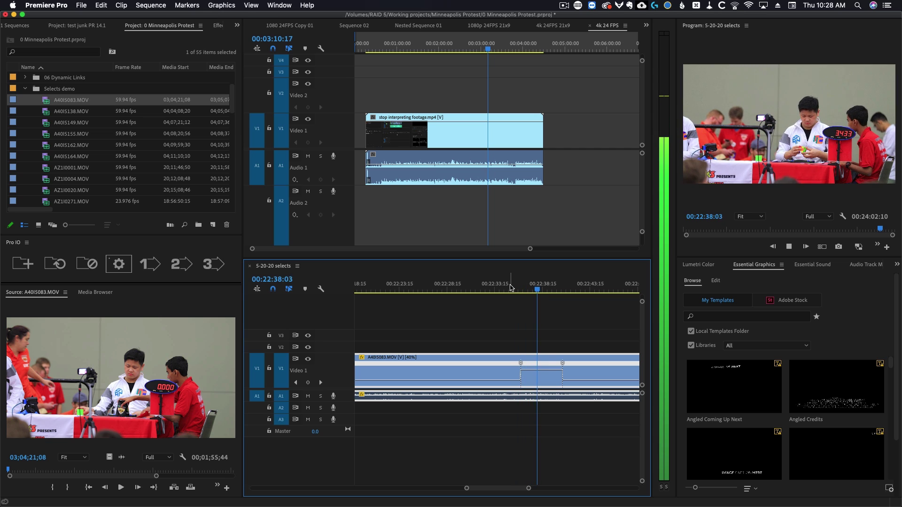
key("space")
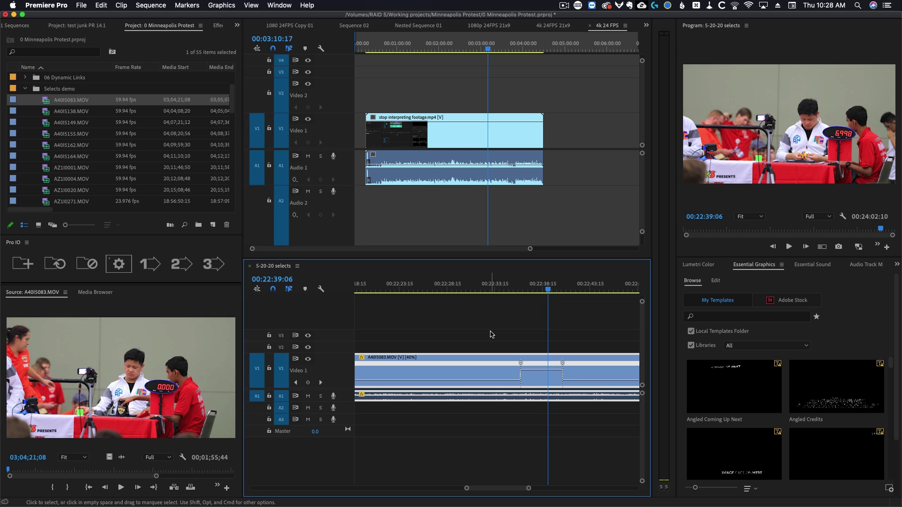
key("minus")
key("minus")
key("minus")
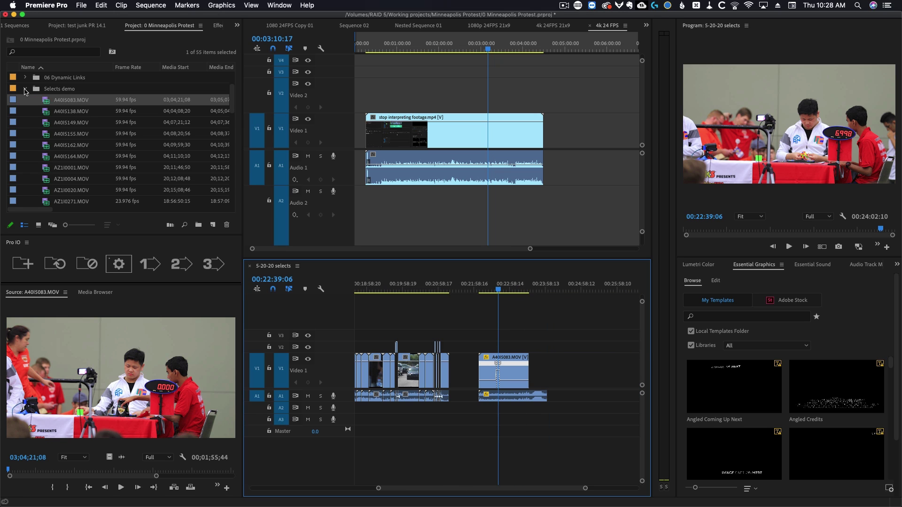
left_click(25, 89)
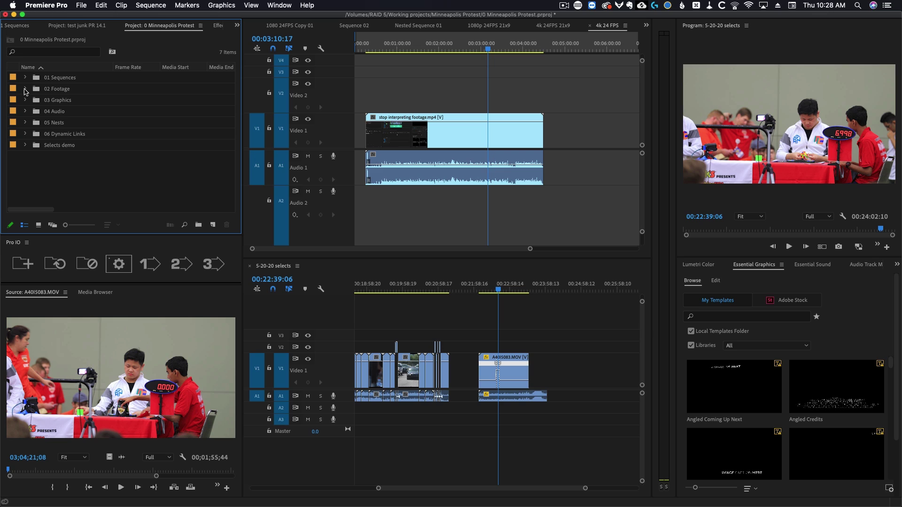
Create a new search bin matching Frame Rate 59.94.
right_click(71, 173)
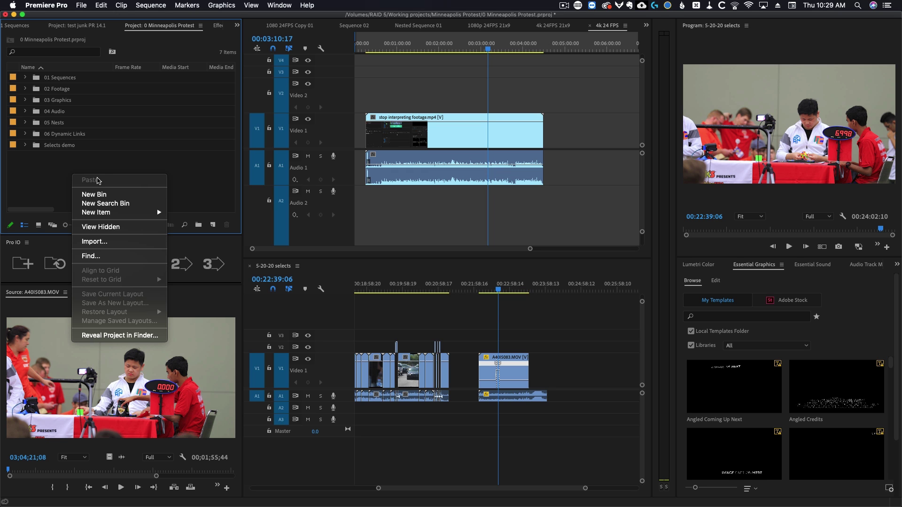
left_click(110, 207)
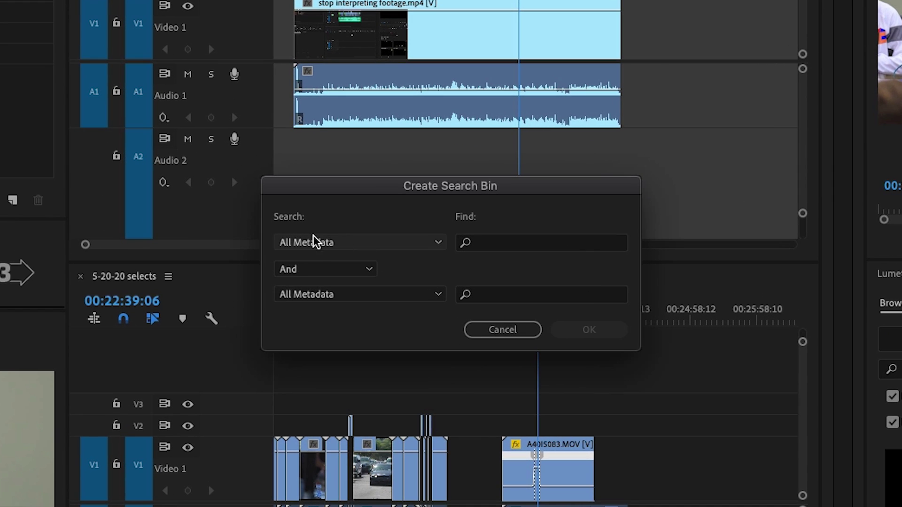
left_click(314, 241)
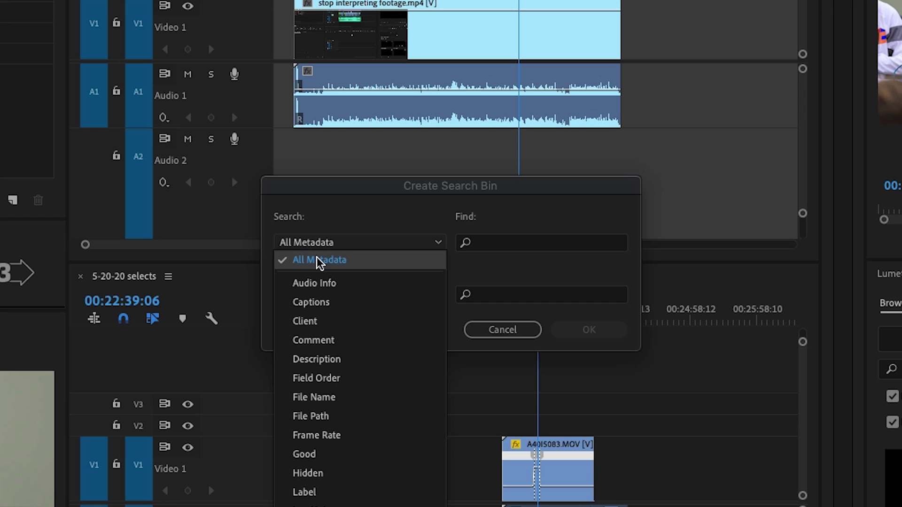
left_click(329, 433)
left_click(507, 243)
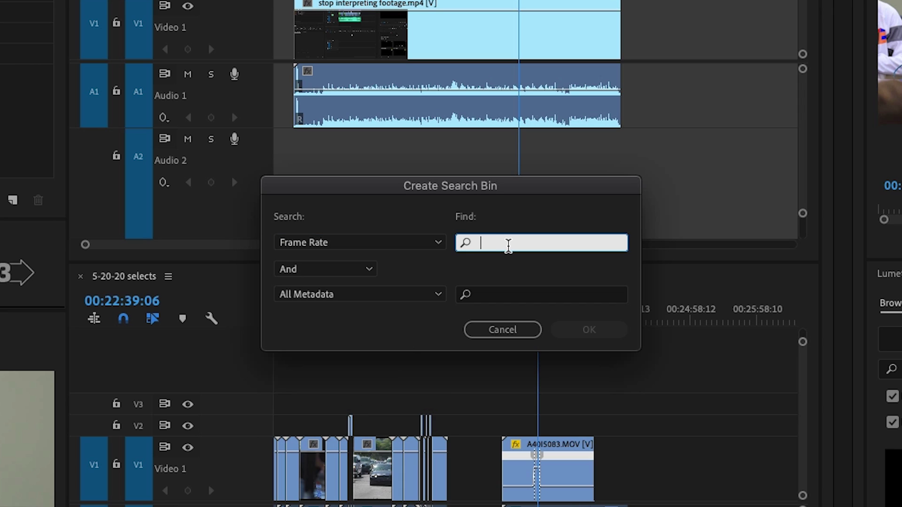
type("59.94")
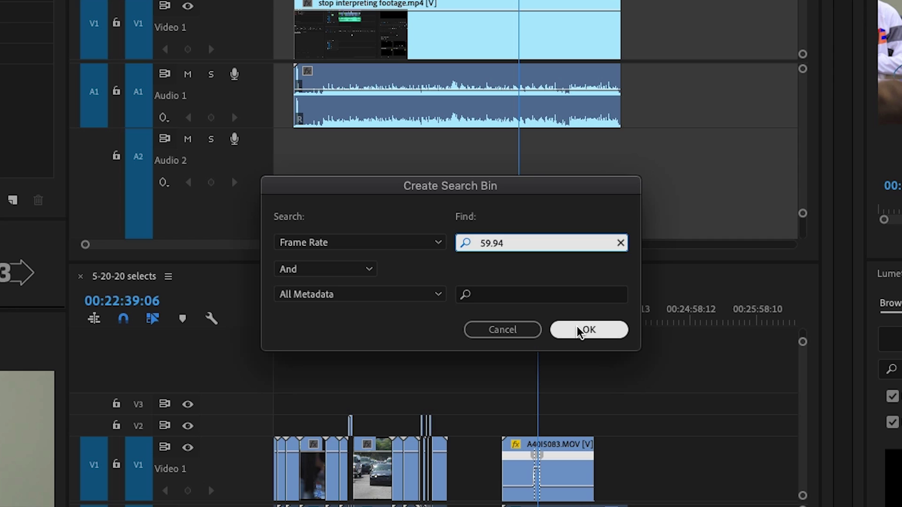
left_click(580, 331)
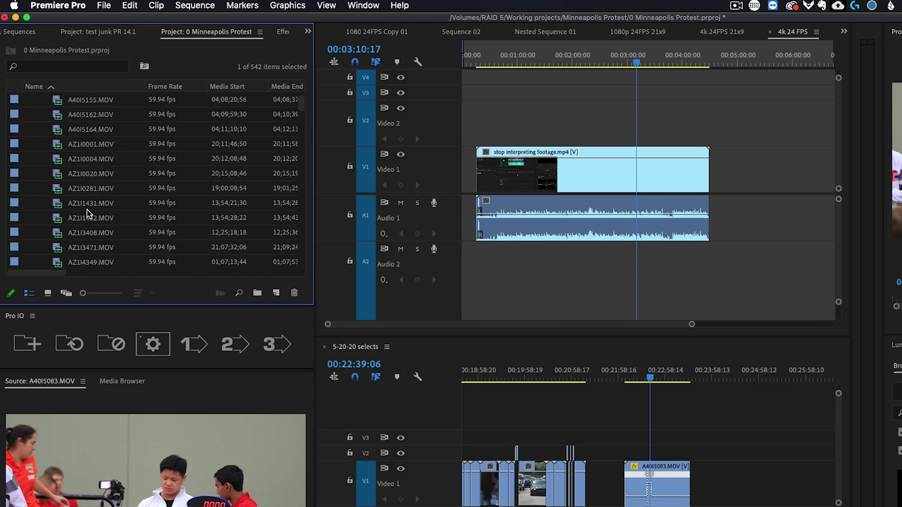
Check Speed/Duration for the bin's 59.94 fps clips without changing anything.
scroll(86, 213, "down", 10)
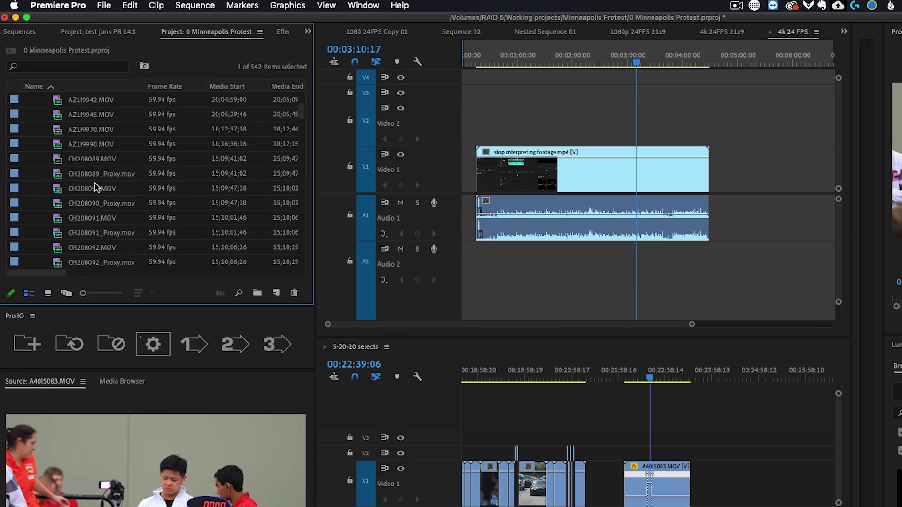
scroll(71, 173, "up", 10)
left_click(61, 207, "shift")
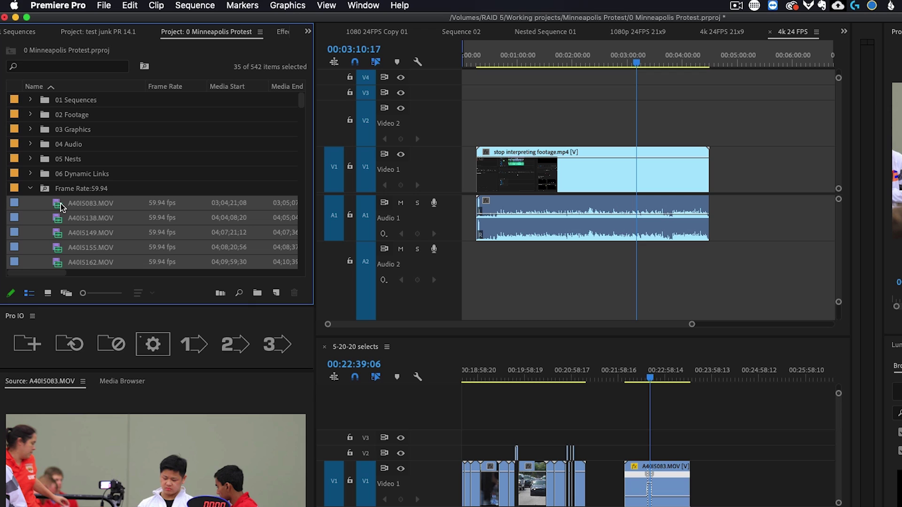
right_click(61, 207)
left_click(118, 383)
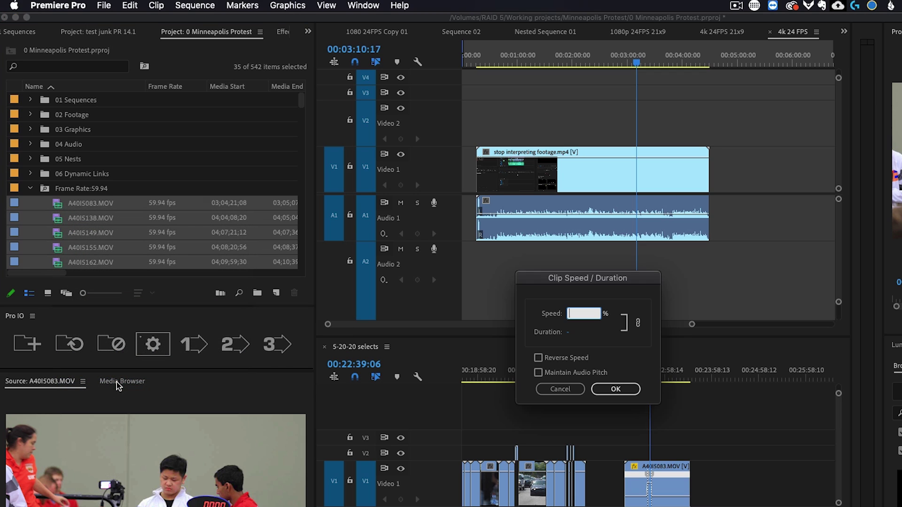
left_click(560, 389)
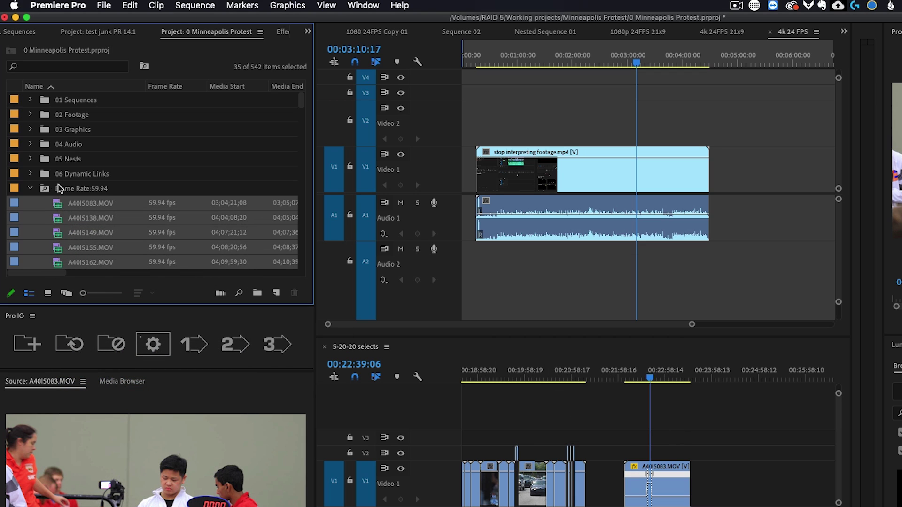
left_click(51, 188)
Delete the 59.94 search bin and create a Frame Rate search bin, mistyped as 29.94.
key("BackSpace")
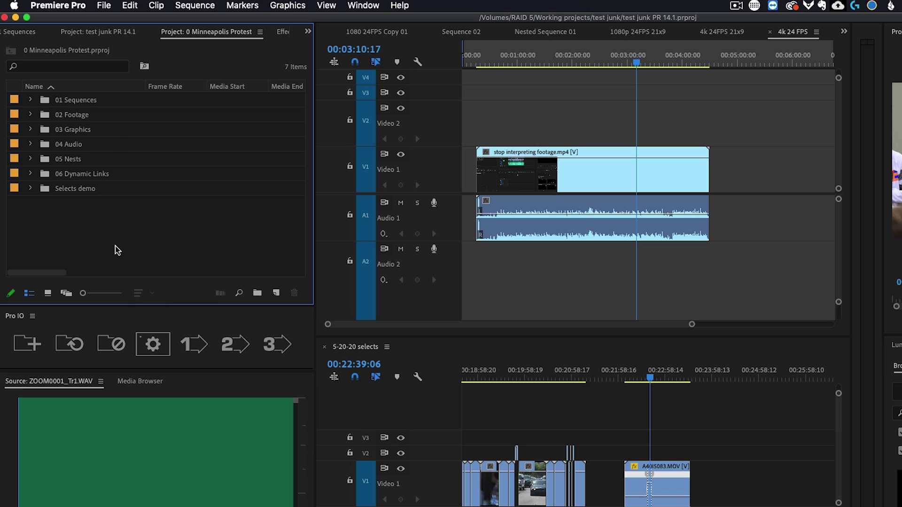
right_click(88, 234)
left_click(124, 278)
left_click(512, 323)
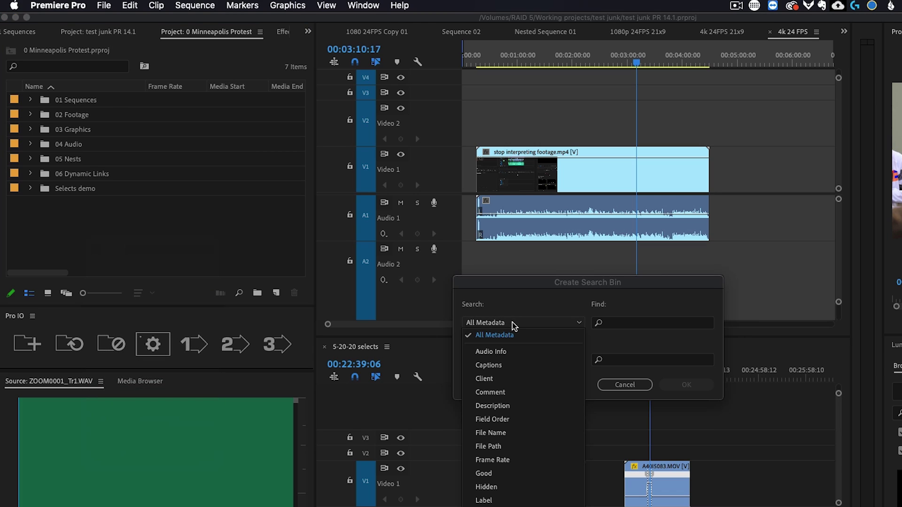
left_click(502, 461)
left_click(635, 324)
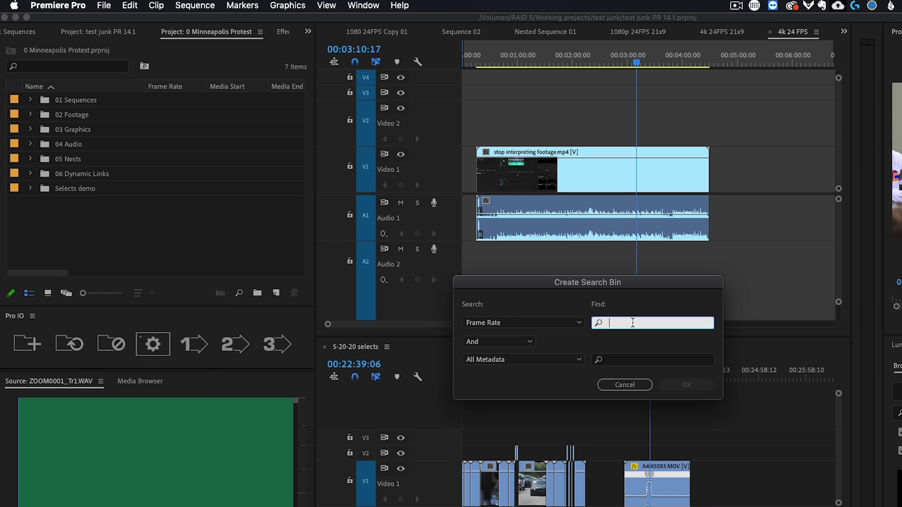
type("29.94")
left_click(686, 384)
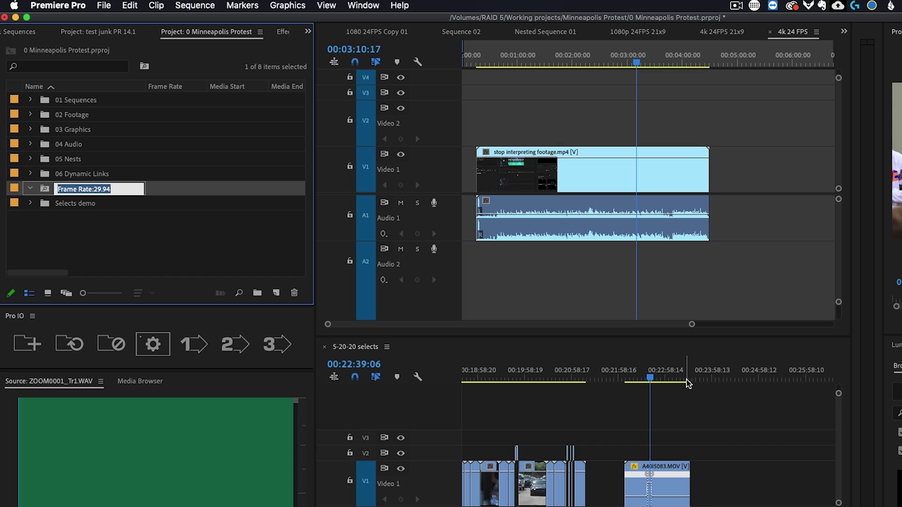
Save the project and delete the mistyped Frame Rate:29.94 search bin.
left_click(36, 190)
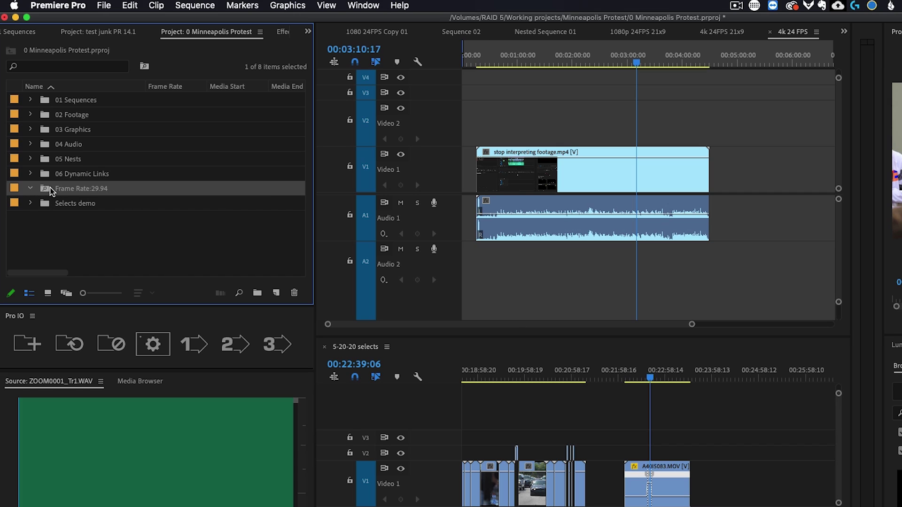
key("super+s")
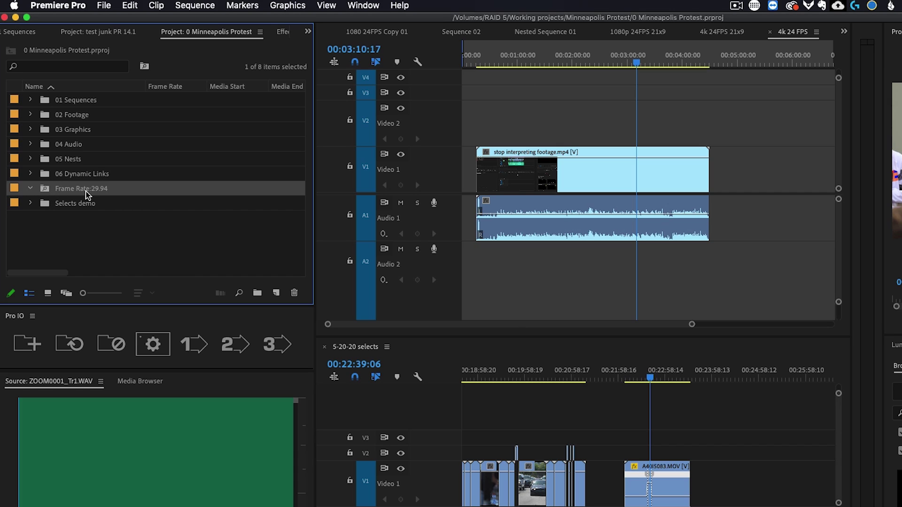
key("Delete")
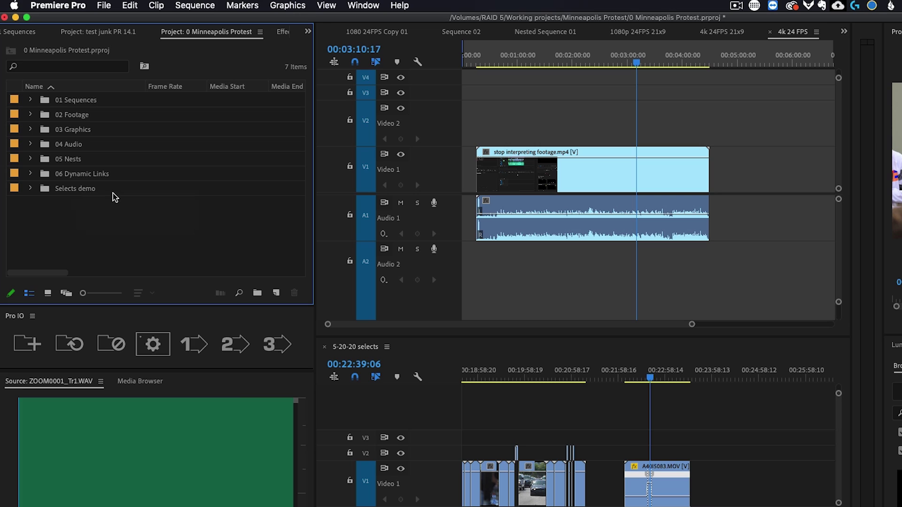
Create a new search bin matching Frame Rate 29.97.
right_click(116, 236)
left_click(150, 273)
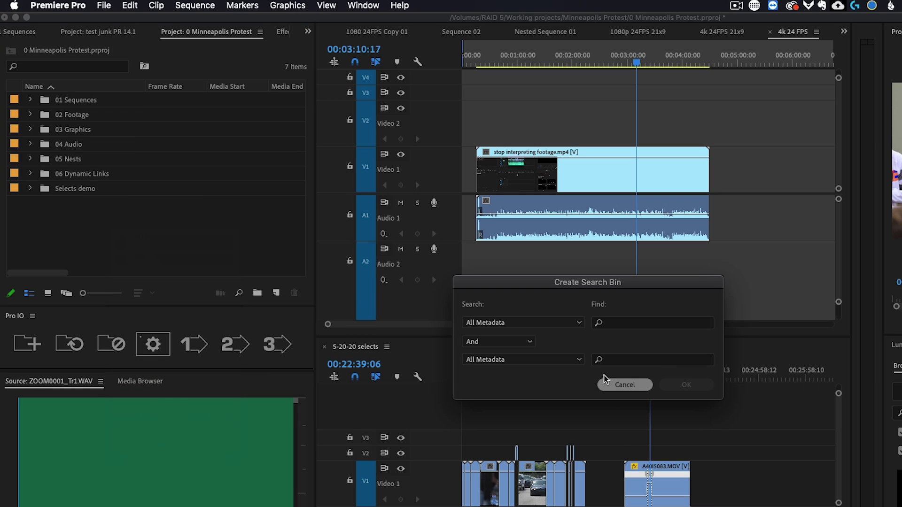
left_click(524, 323)
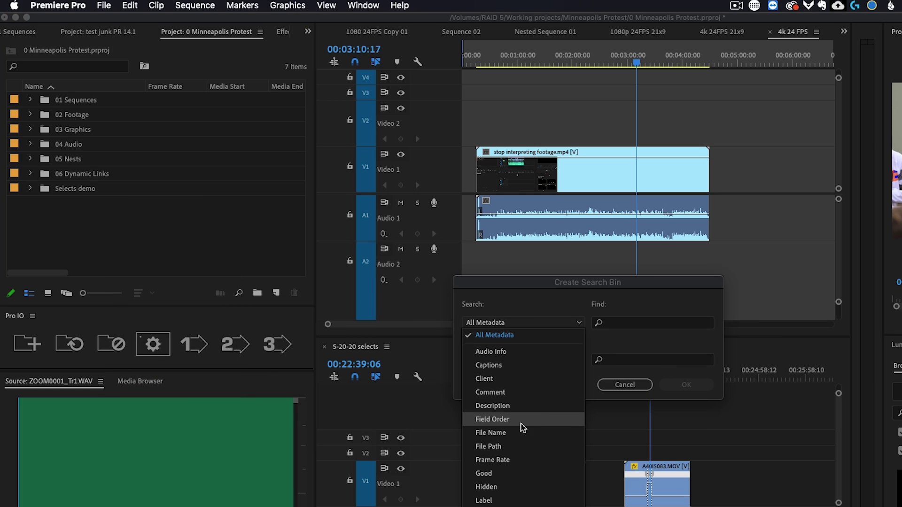
left_click(506, 460)
left_click(645, 324)
type("29")
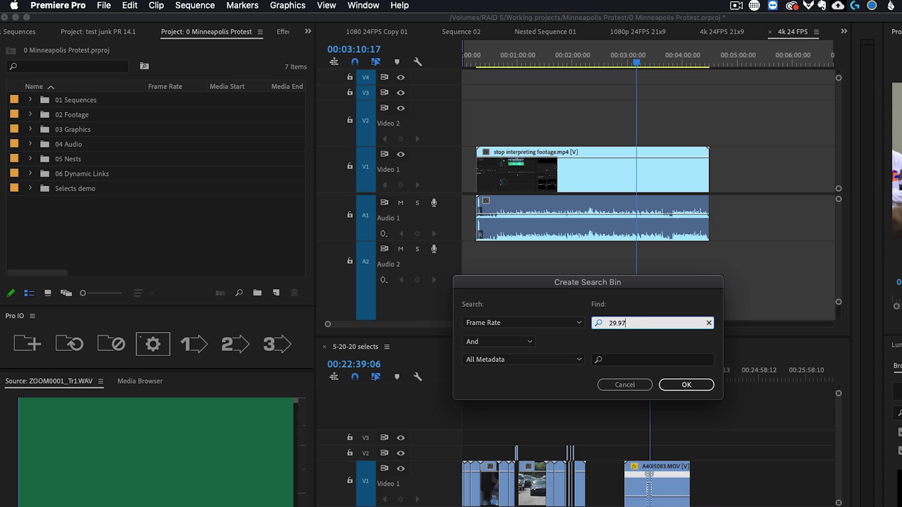
type(".97")
left_click(685, 385)
Enter 80% speed for AZ1I1442.MOV, then cancel without applying it.
left_click(92, 231)
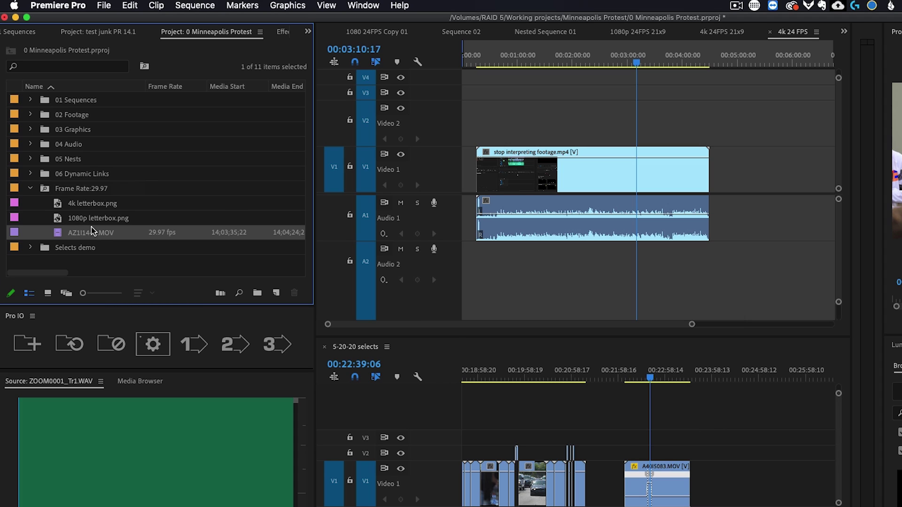
right_click(62, 237)
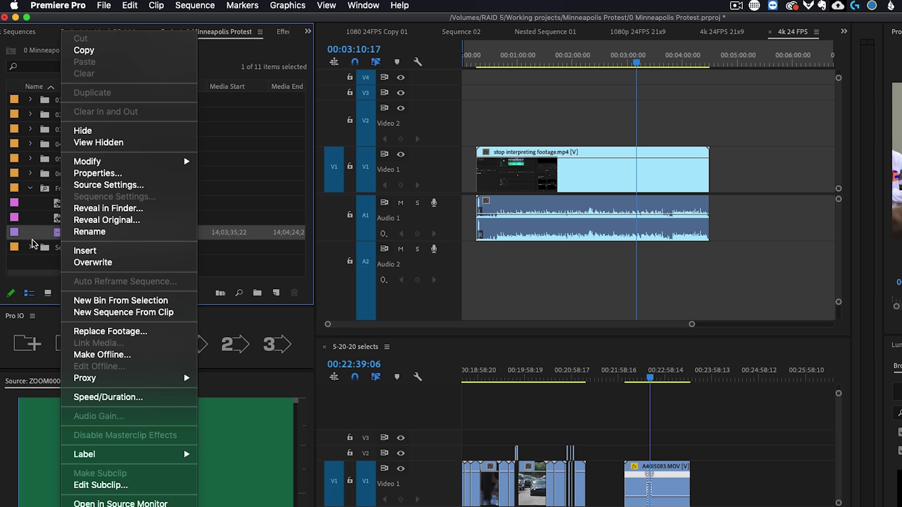
left_click(440, 351)
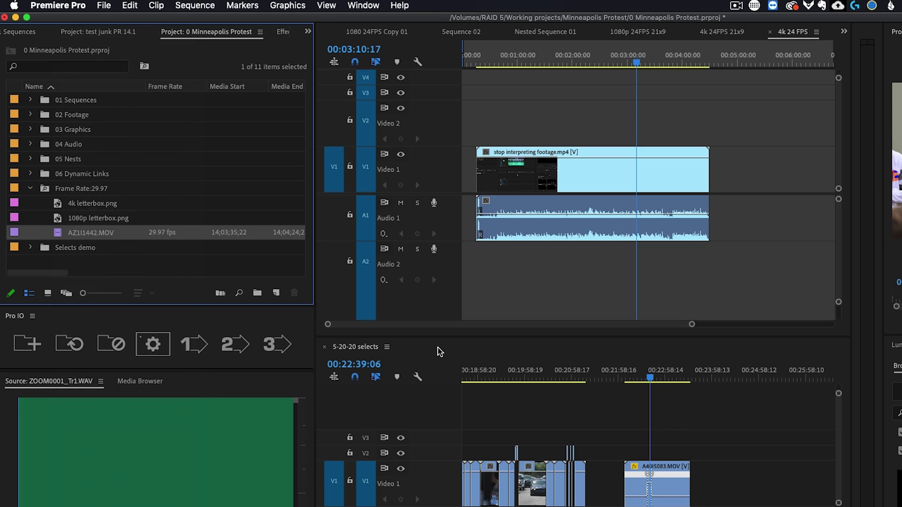
type("80")
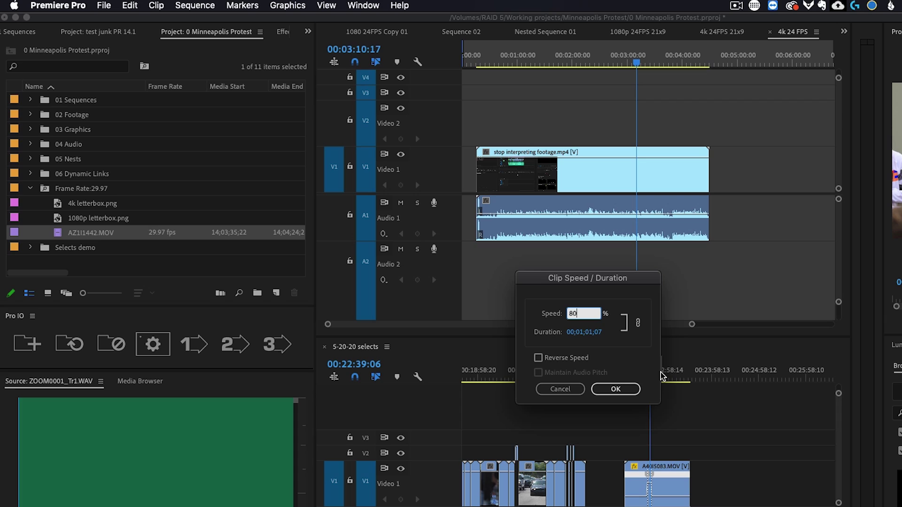
left_click(555, 390)
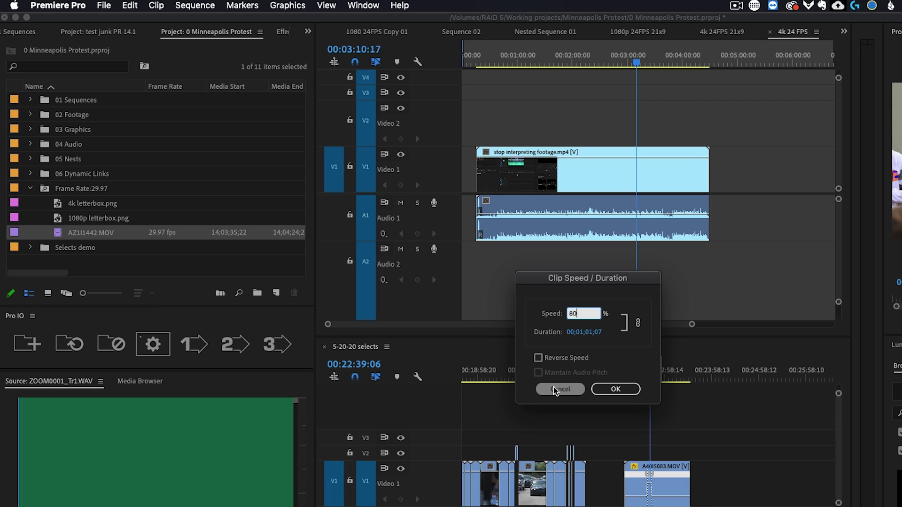
left_click(555, 390)
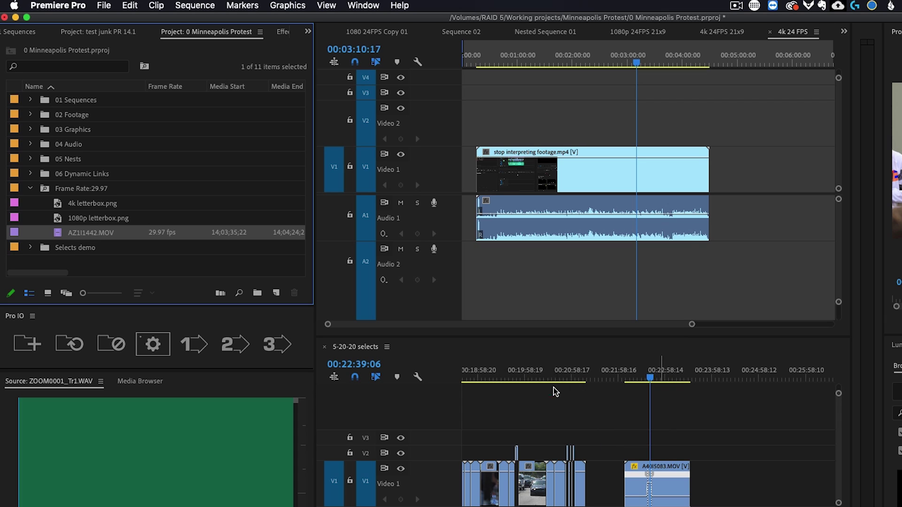
left_click(85, 192)
key("Delete")
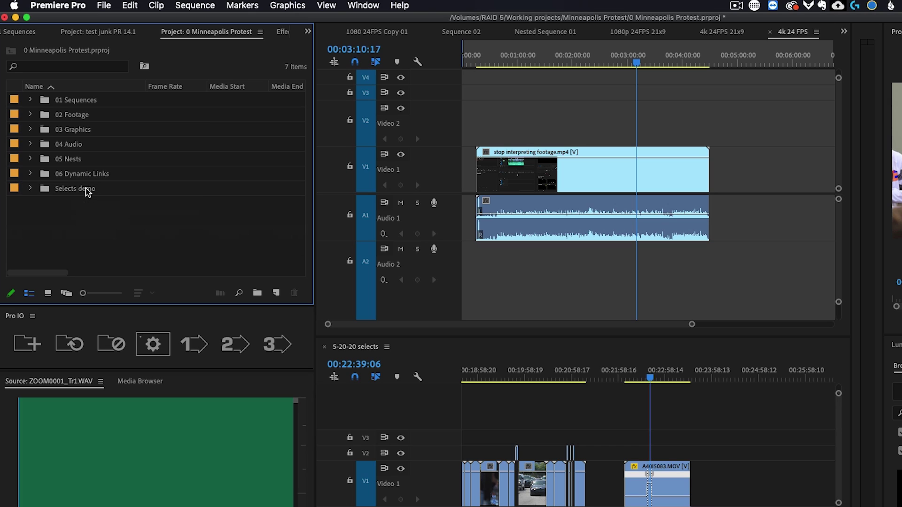